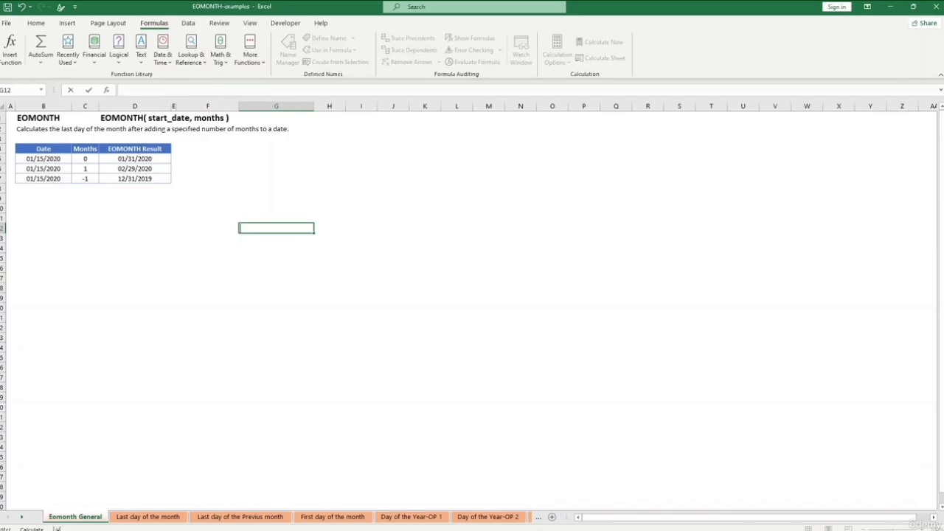
{"action": "left_click_drag", "start_coordinate": [519, 237], "coordinate": [491, 229]}
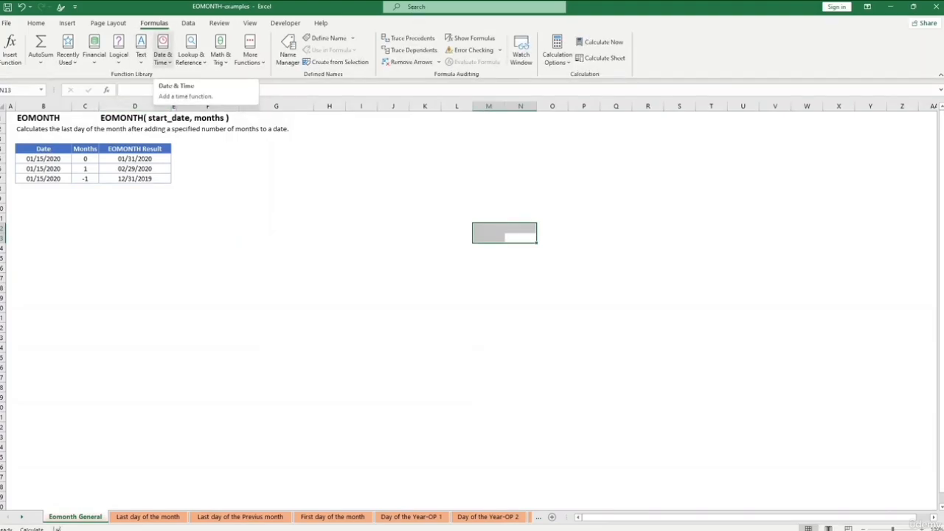
{"action": "left_click", "coordinate": [162, 59]}
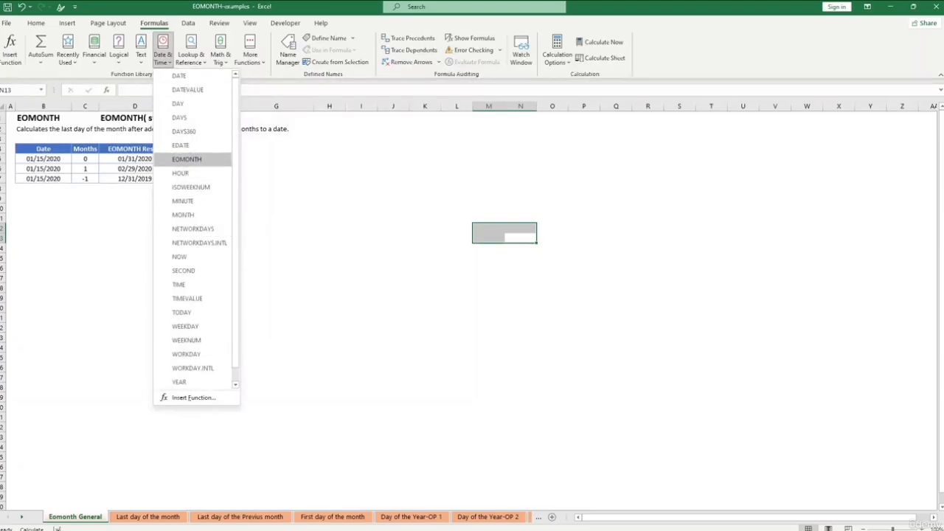
{"action": "left_click", "coordinate": [187, 158]}
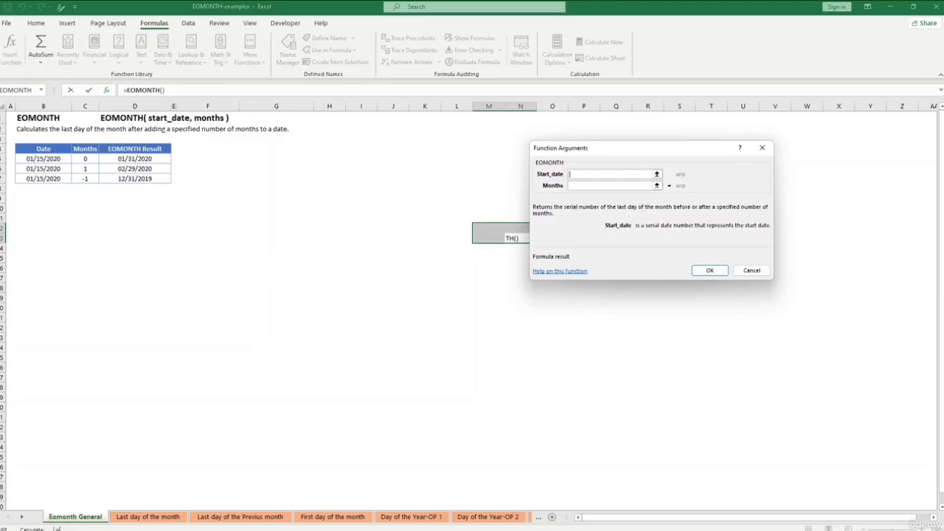
{"action": "left_click", "coordinate": [656, 185]}
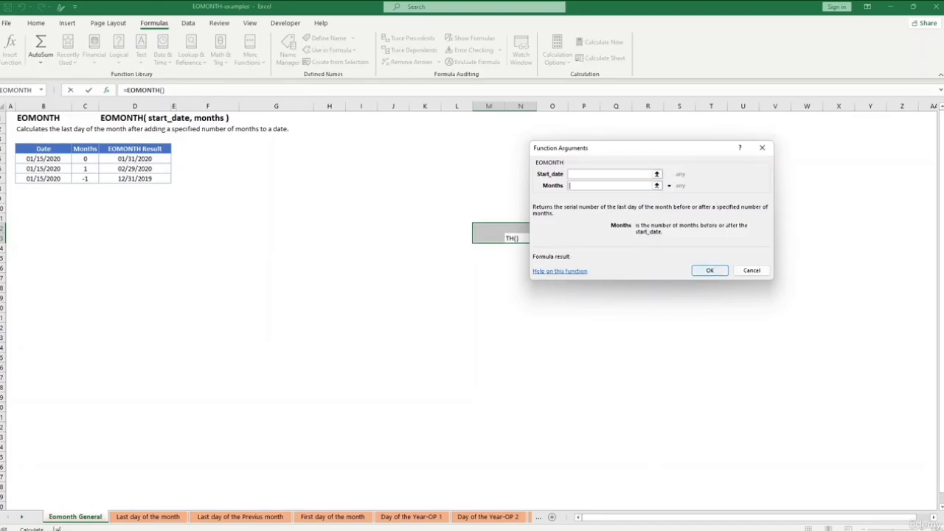
{"action": "key", "text": "Return"}
{"action": "key", "text": "Return"}
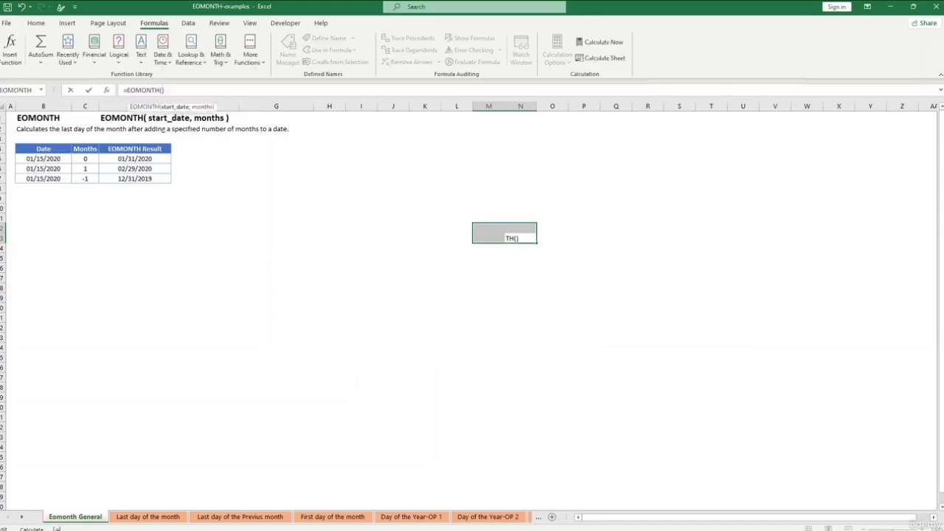
{"action": "left_click", "coordinate": [488, 238]}
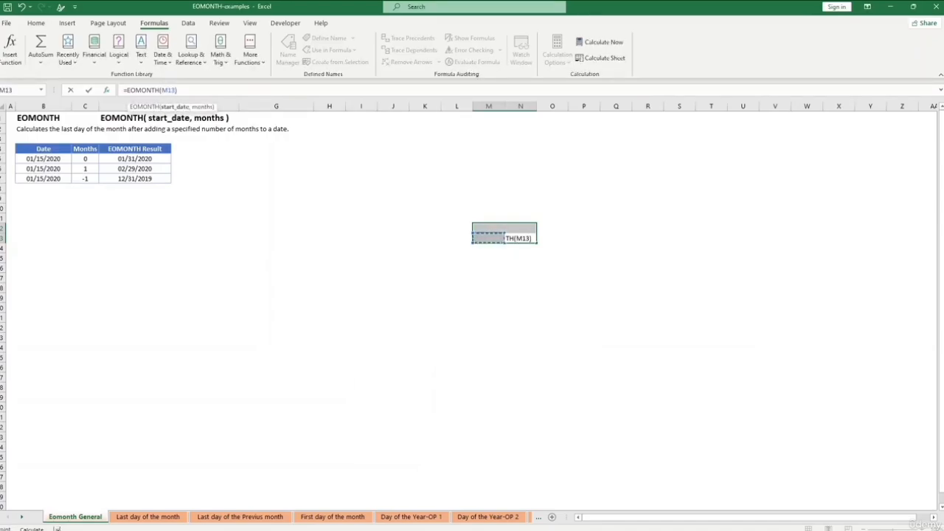
{"action": "left_click_drag", "start_coordinate": [179, 90], "coordinate": [127, 90]}
{"action": "key", "text": "BackSpace"}
{"action": "key", "text": "BackSpace"}
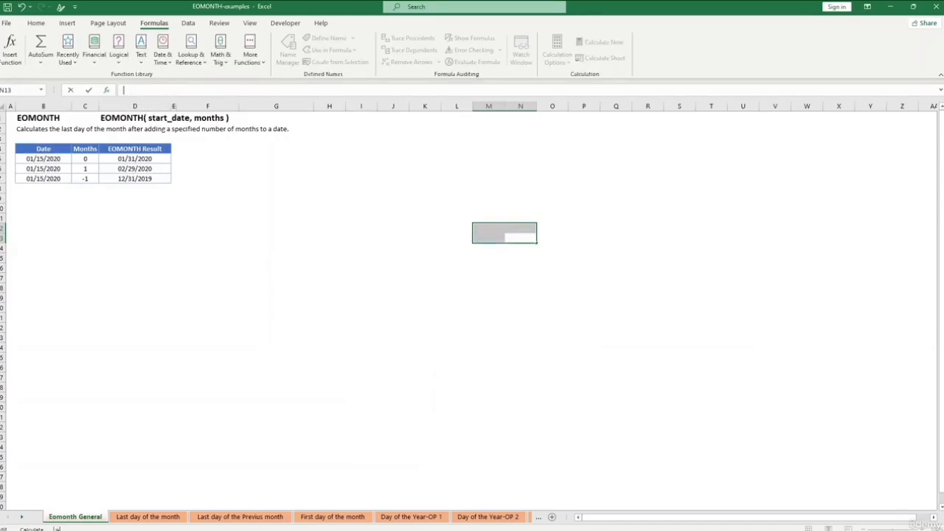
{"action": "left_click", "coordinate": [360, 258]}
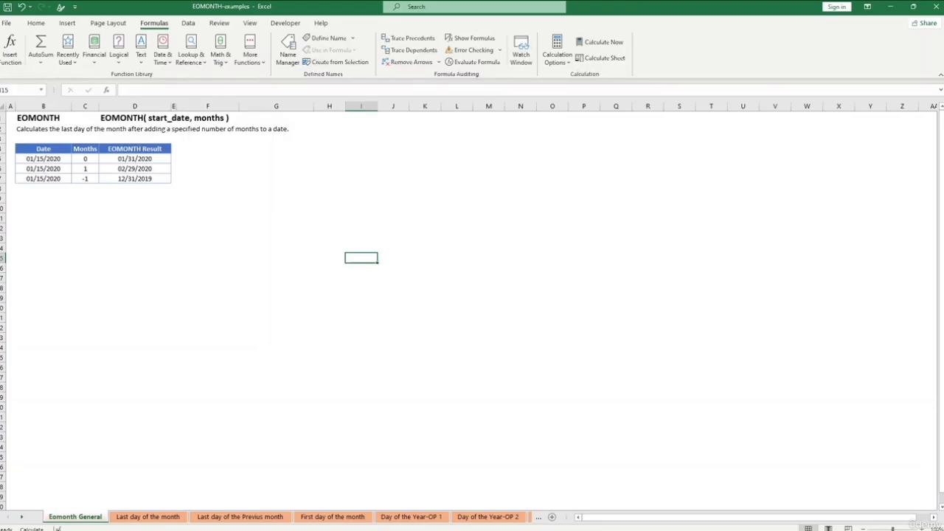
{"action": "left_click", "coordinate": [276, 258]}
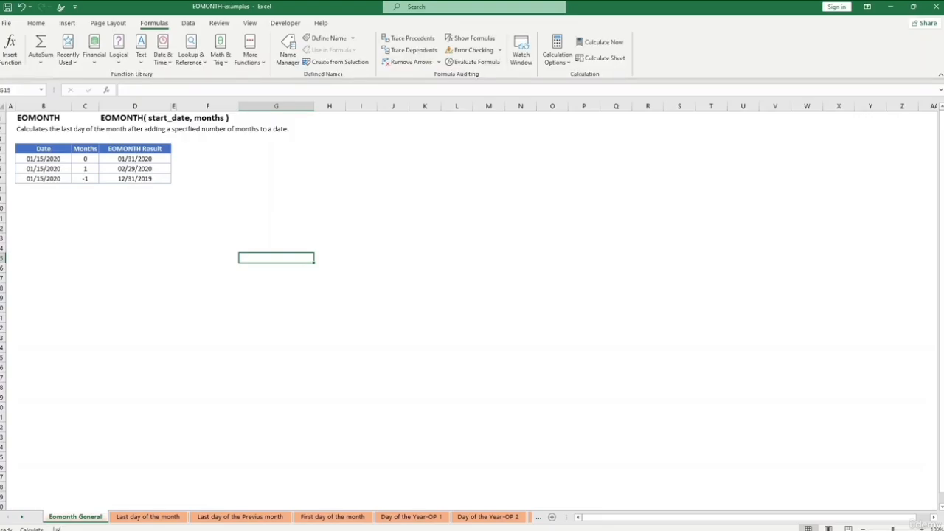
- Clear the existing formulas from the EOMONTH Result cells D5:D7
{"action": "left_click", "coordinate": [135, 160]}
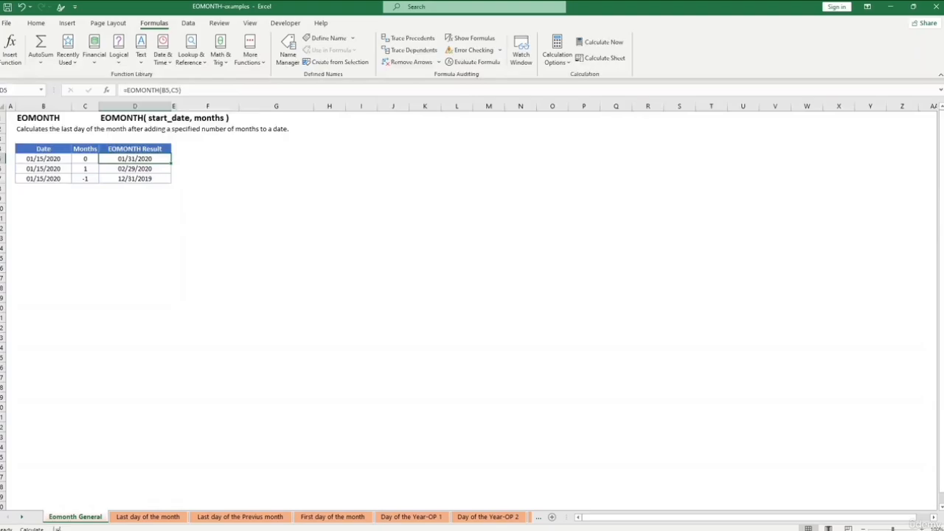
{"action": "left_click", "coordinate": [135, 189]}
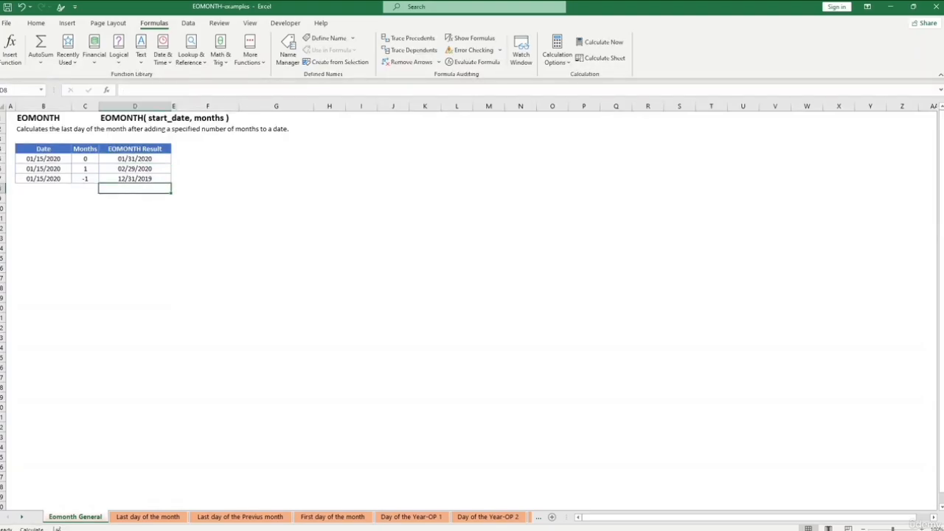
{"action": "left_click_drag", "start_coordinate": [135, 159], "coordinate": [135, 199]}
{"action": "key", "text": "Delete"}
{"action": "left_click", "coordinate": [135, 228]}
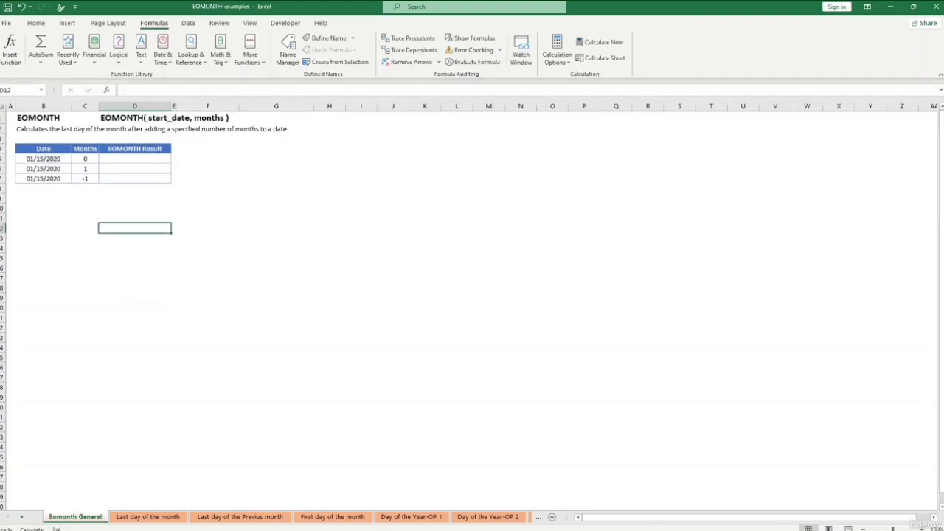
- Enter the formula =EOMONTH(B5,C5) in the first EOMONTH Result cell, D5
{"action": "double_click", "coordinate": [135, 160]}
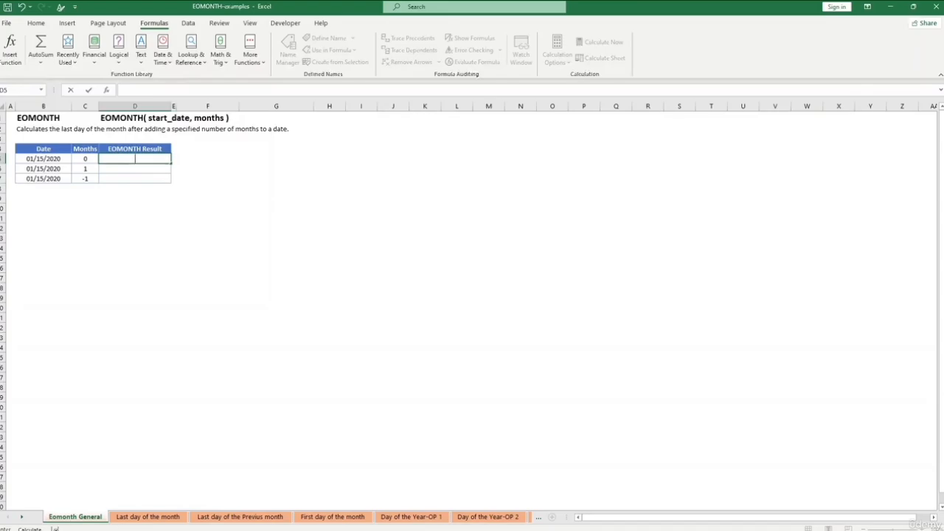
{"action": "type", "text": "="}
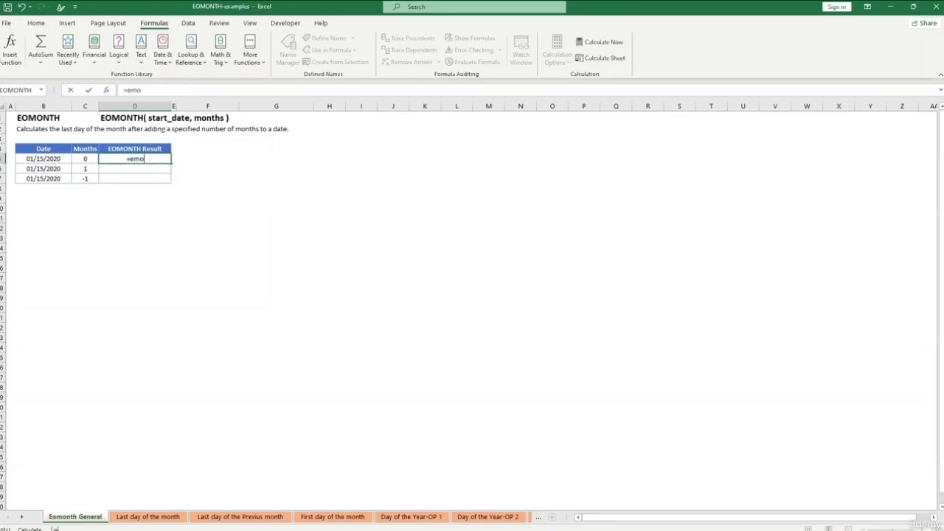
{"action": "type", "text": "Eomonth"}
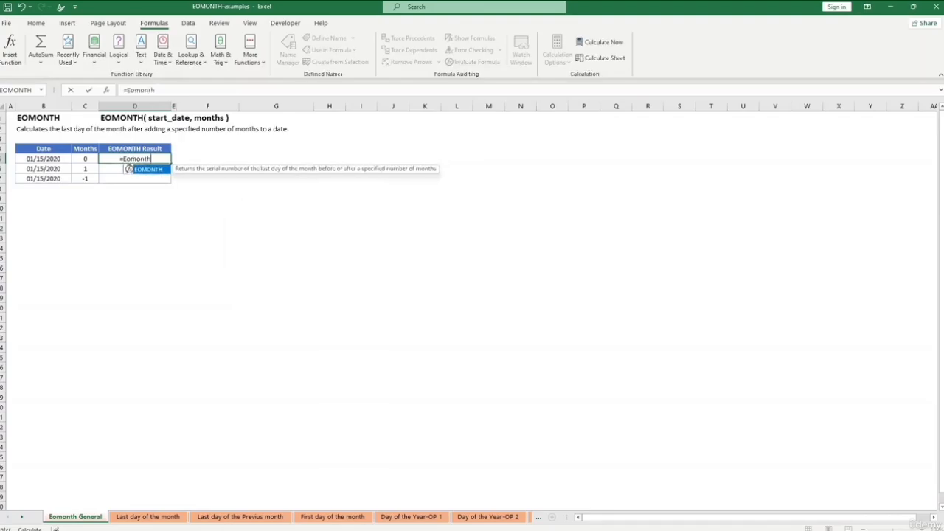
{"action": "type", "text": "("}
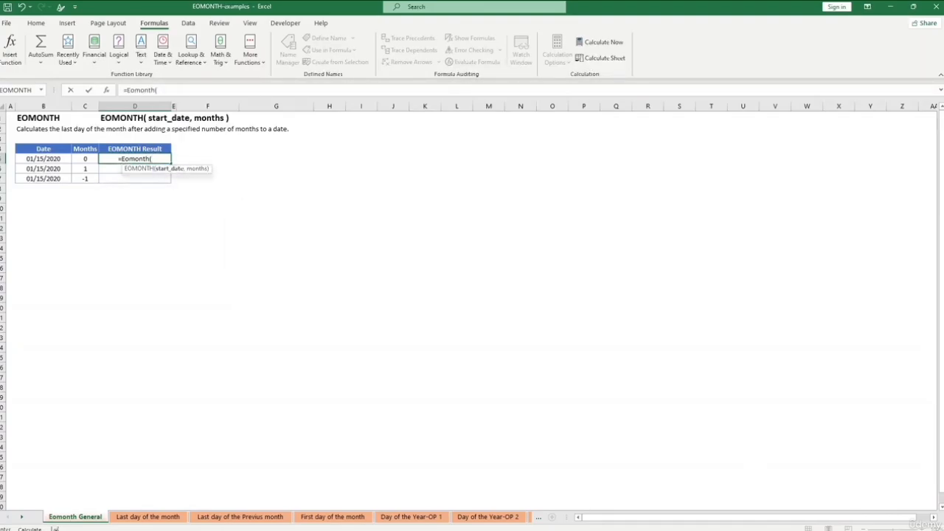
{"action": "left_click", "coordinate": [44, 158]}
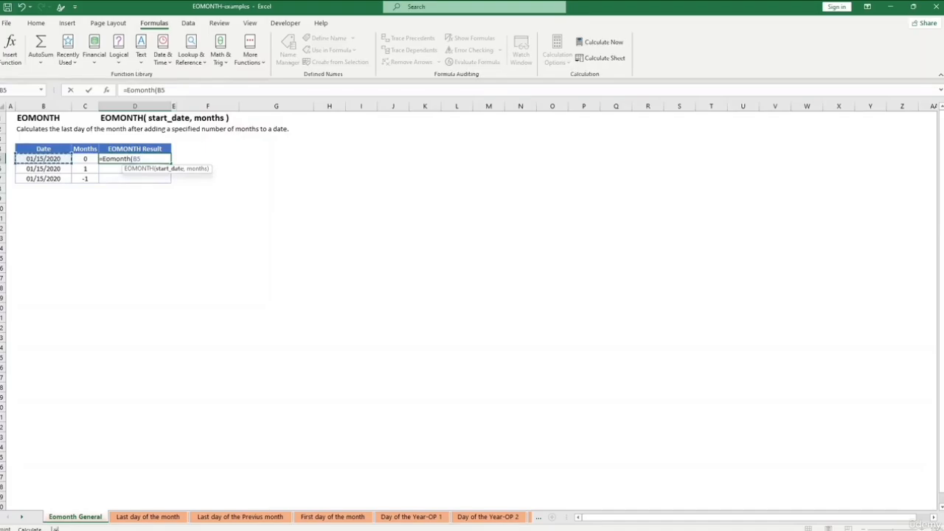
{"action": "type", "text": ","}
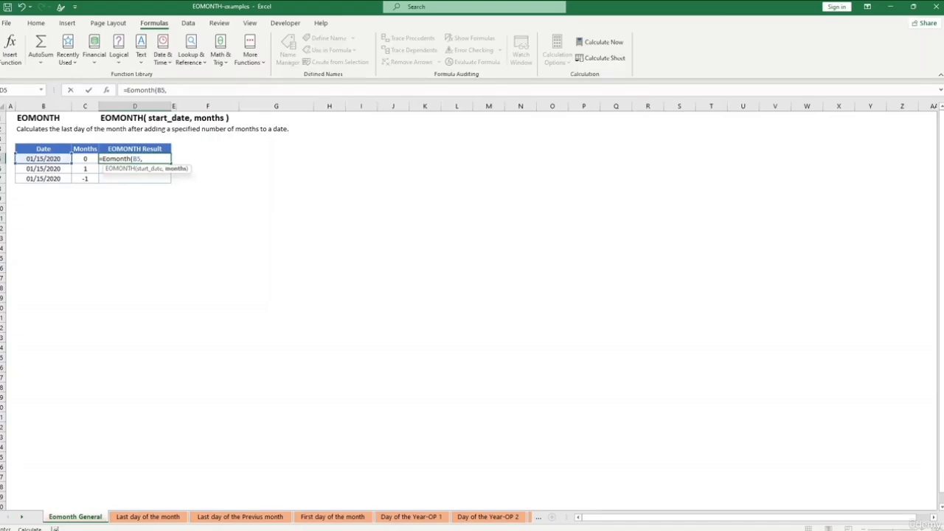
{"action": "left_click", "coordinate": [85, 158]}
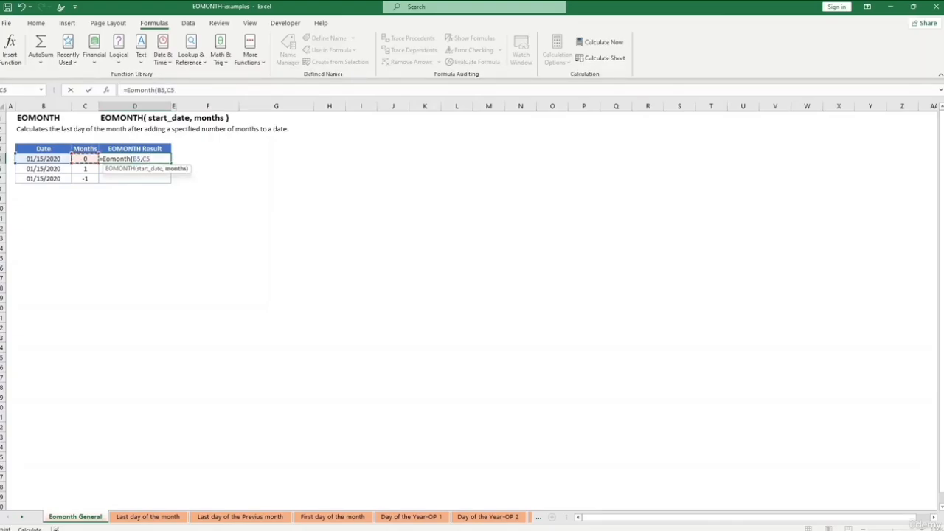
{"action": "type", "text": ")"}
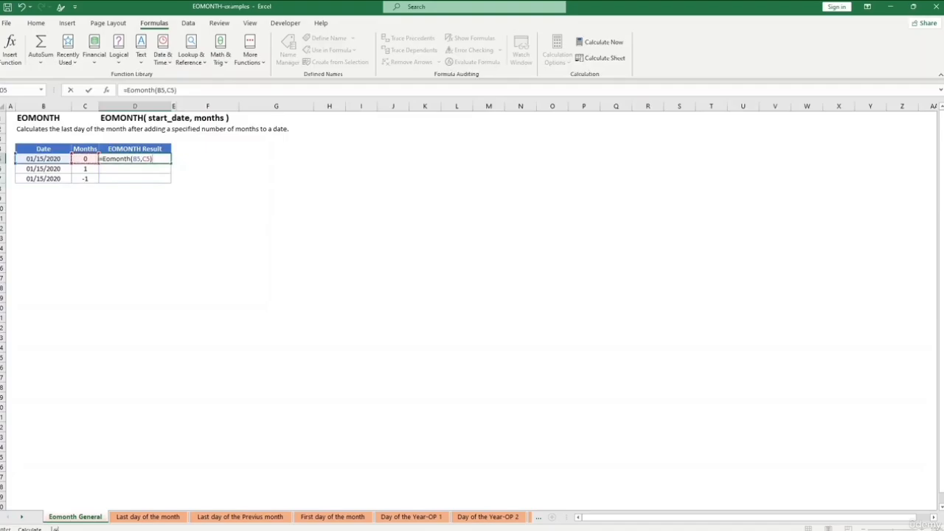
{"action": "key", "text": "Return"}
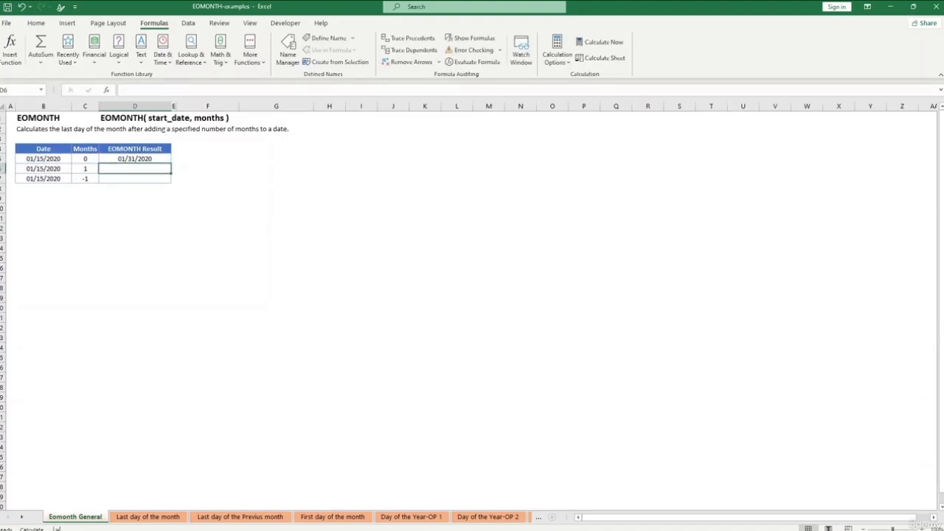
- Fill the EOMONTH formula from D5 down through D7
{"action": "left_click", "coordinate": [135, 158]}
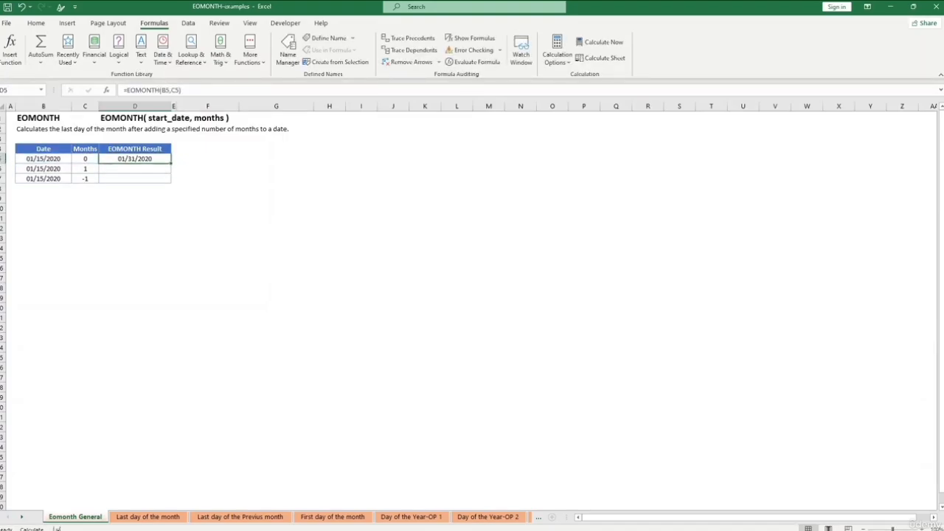
{"action": "left_click_drag", "start_coordinate": [171, 163], "coordinate": [171, 180]}
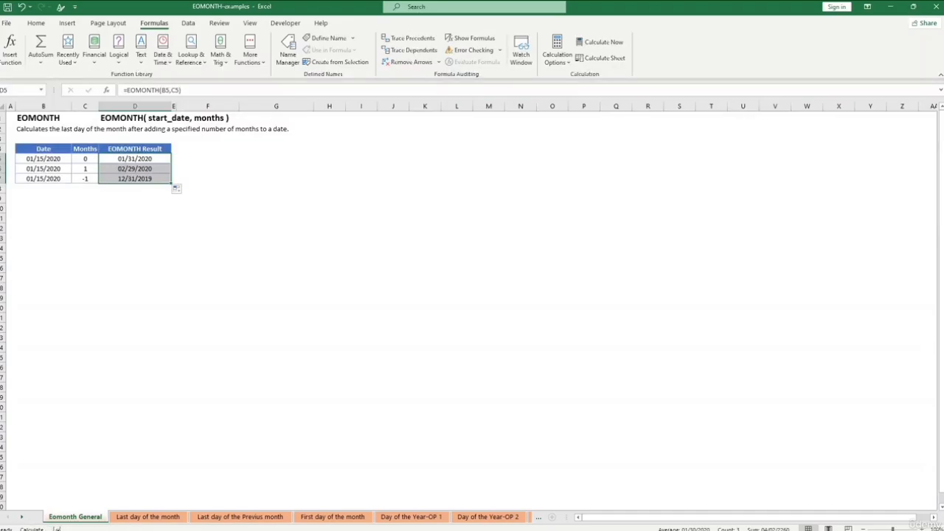
{"action": "left_click", "coordinate": [134, 208]}
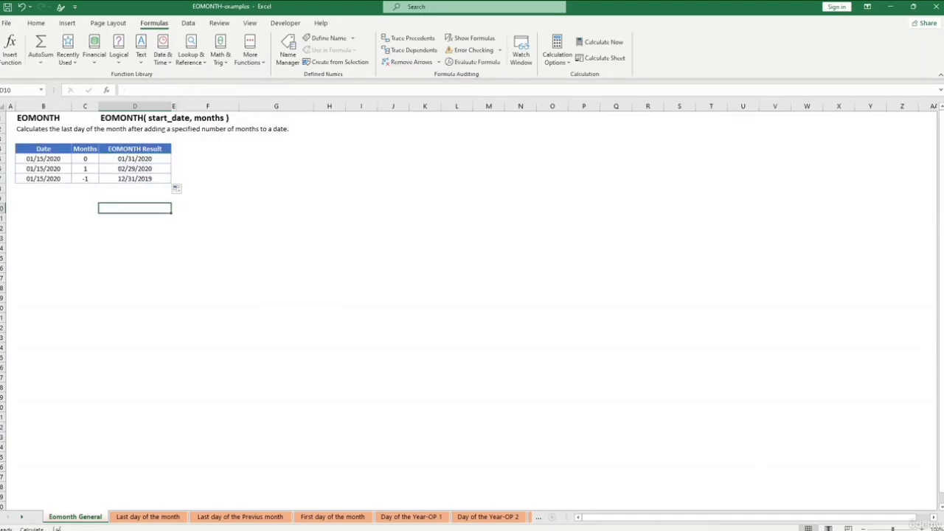
- Set the Months value in the table's second data row, cell C6, to 2
{"action": "left_click", "coordinate": [85, 169]}
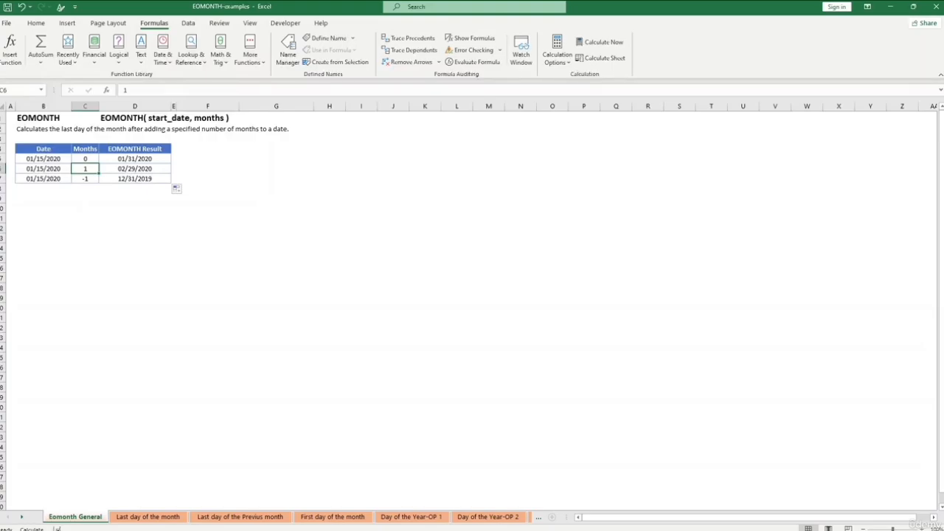
{"action": "key", "text": "BackSpace"}
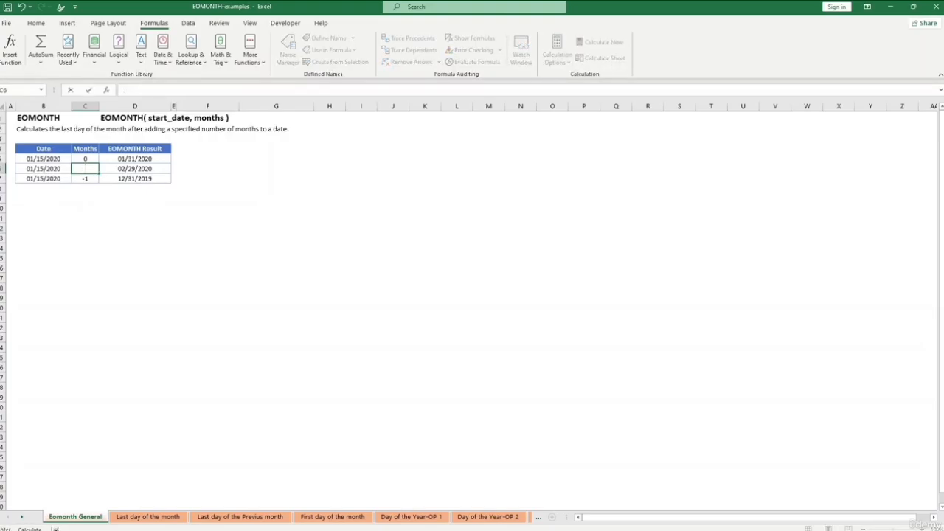
{"action": "type", "text": "2"}
{"action": "key", "text": "Return"}
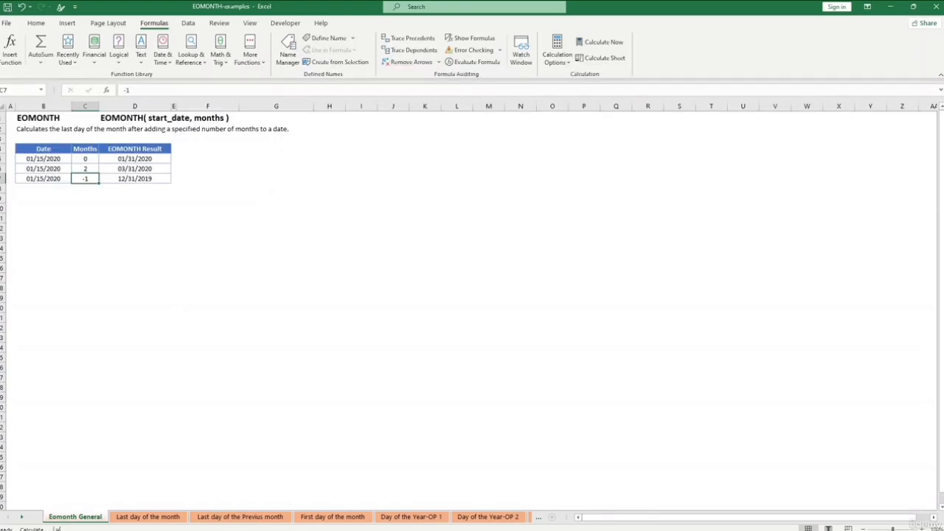
- Examine the EOMONTH formula in D7 together with the negative Months value it uses in C7
{"action": "left_click", "coordinate": [135, 178]}
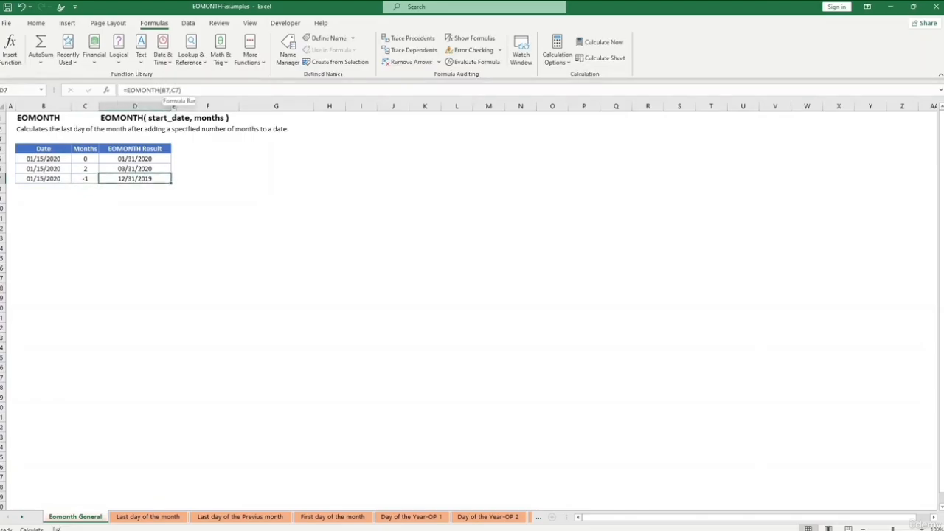
{"action": "left_click", "coordinate": [84, 179]}
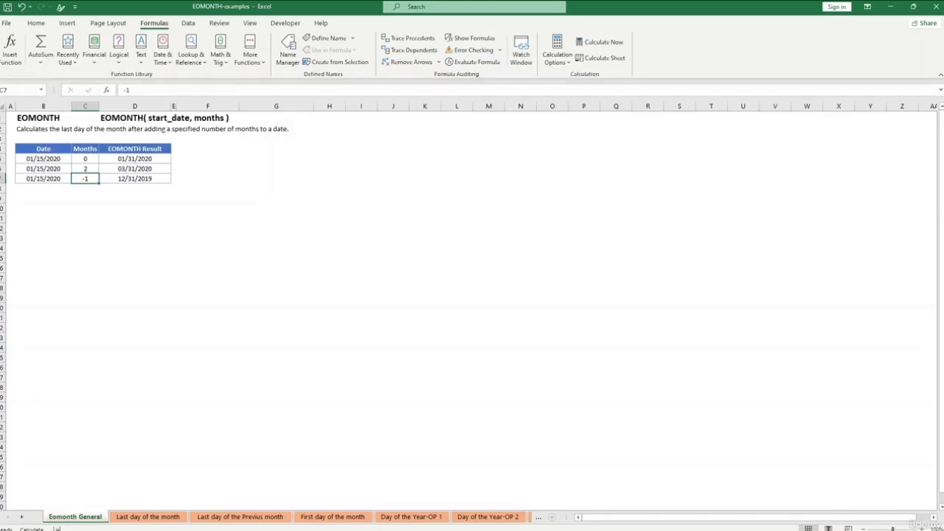
{"action": "left_click", "coordinate": [44, 189]}
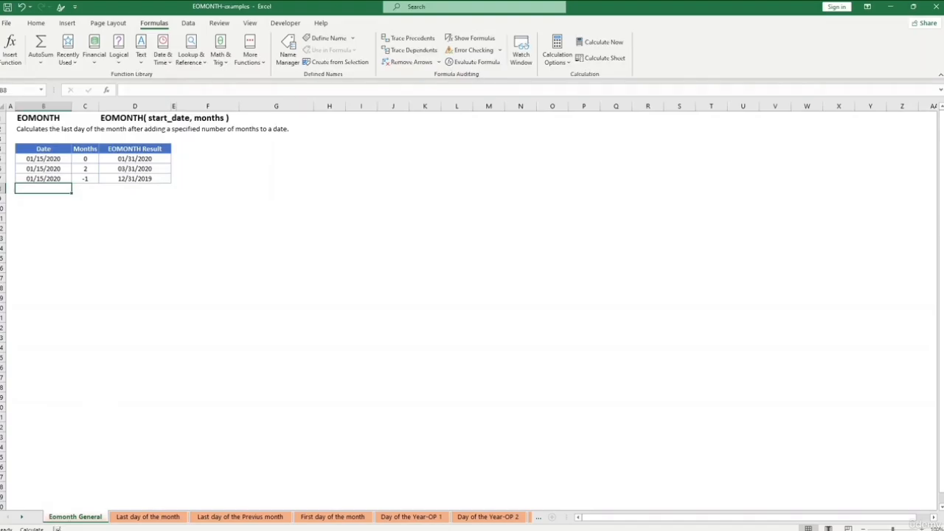
{"action": "left_click", "coordinate": [135, 179]}
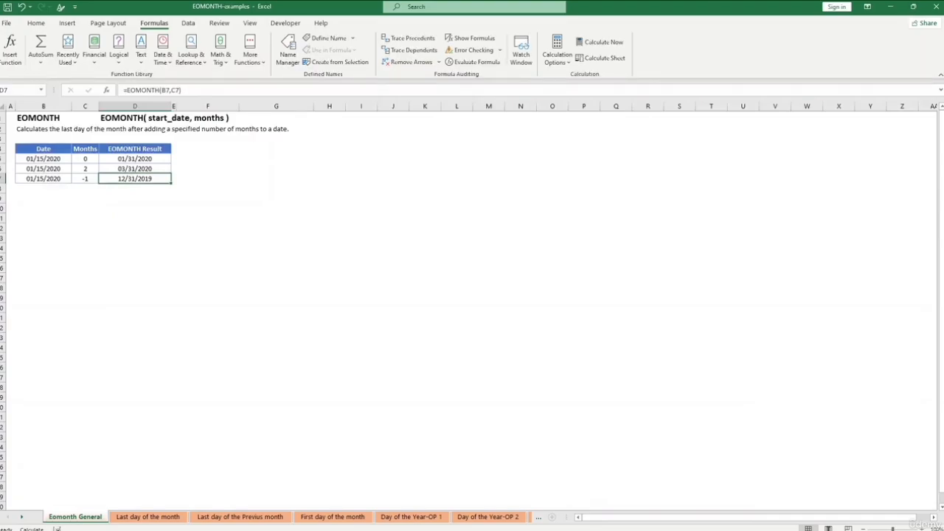
{"action": "left_click", "coordinate": [135, 248]}
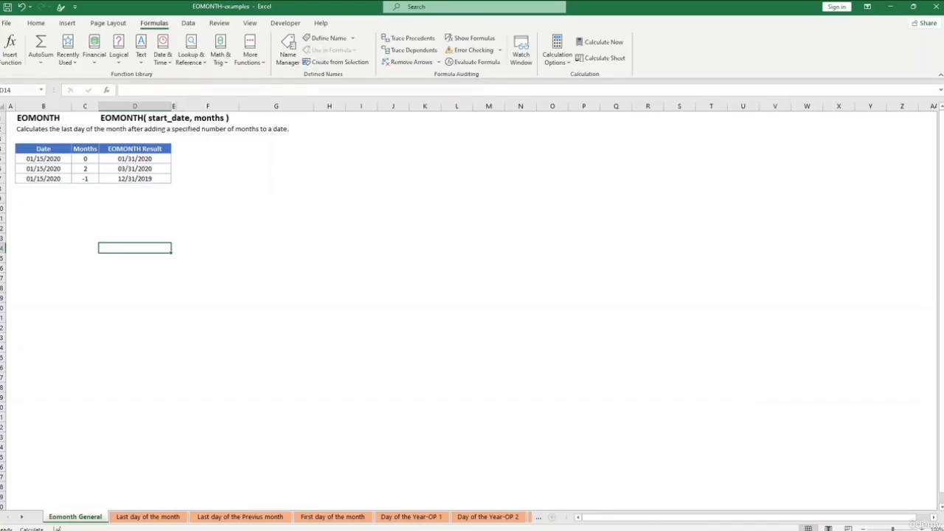
- Go to the "Last day of the month" sheet and examine the EOMONTH formula in C3 without changing it
{"action": "left_click", "coordinate": [148, 517]}
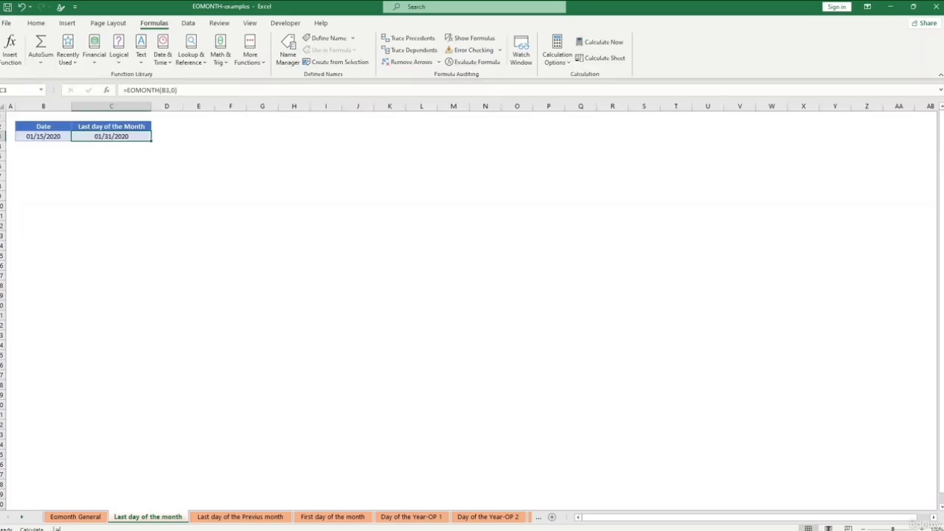
{"action": "left_click", "coordinate": [141, 90]}
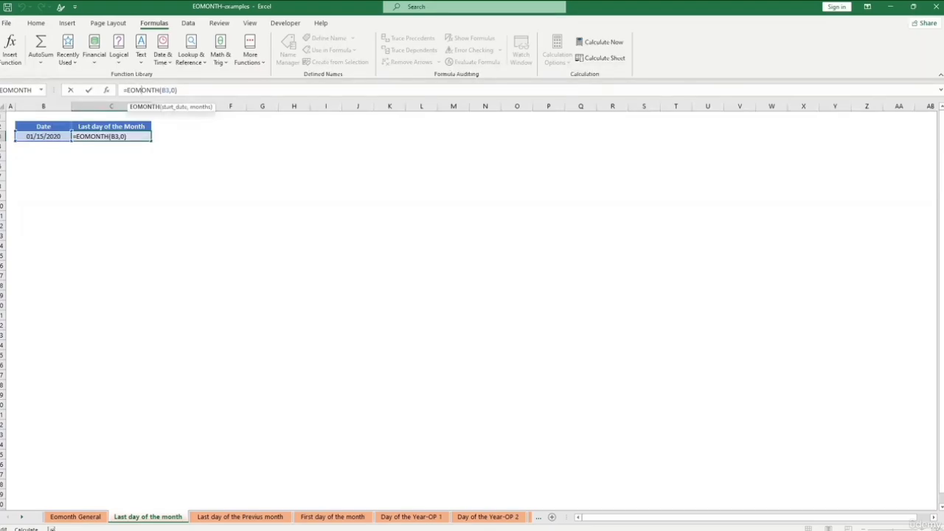
{"action": "key", "text": "Return"}
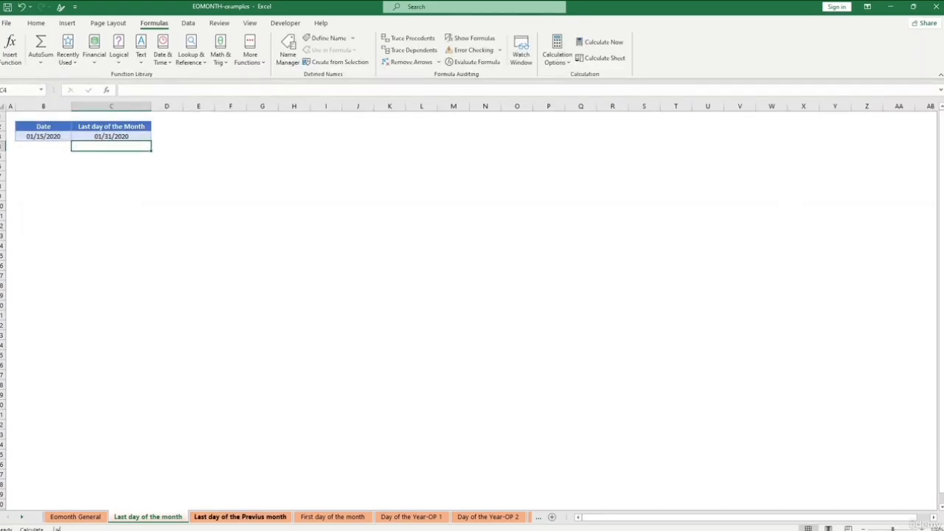
- Go to the "Last day of the Previus month" sheet and examine the EOMONTH formula in C3 without changing it
{"action": "left_click", "coordinate": [240, 516]}
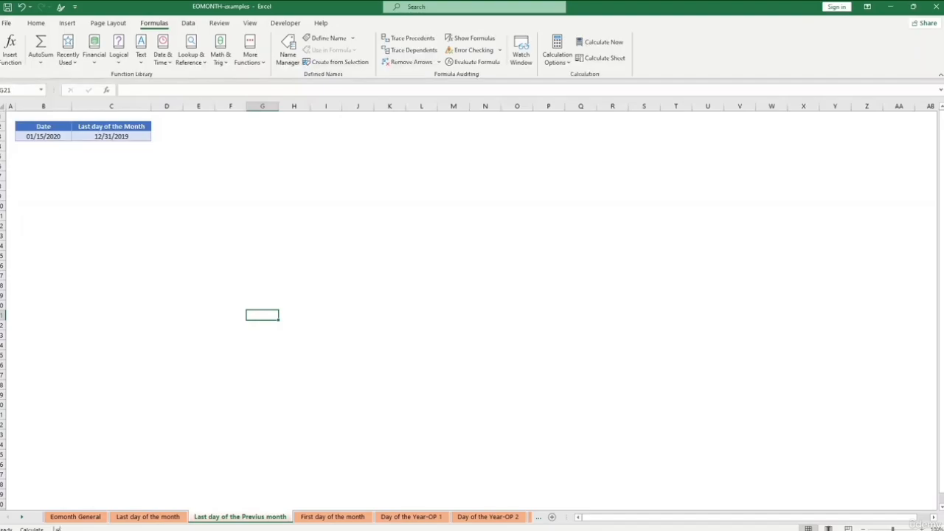
{"action": "left_click", "coordinate": [111, 136]}
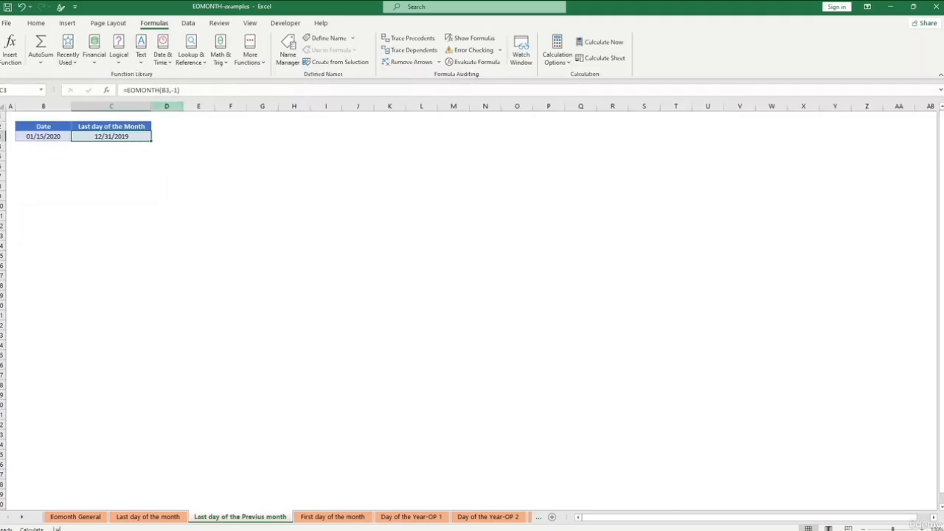
{"action": "key", "text": "F2"}
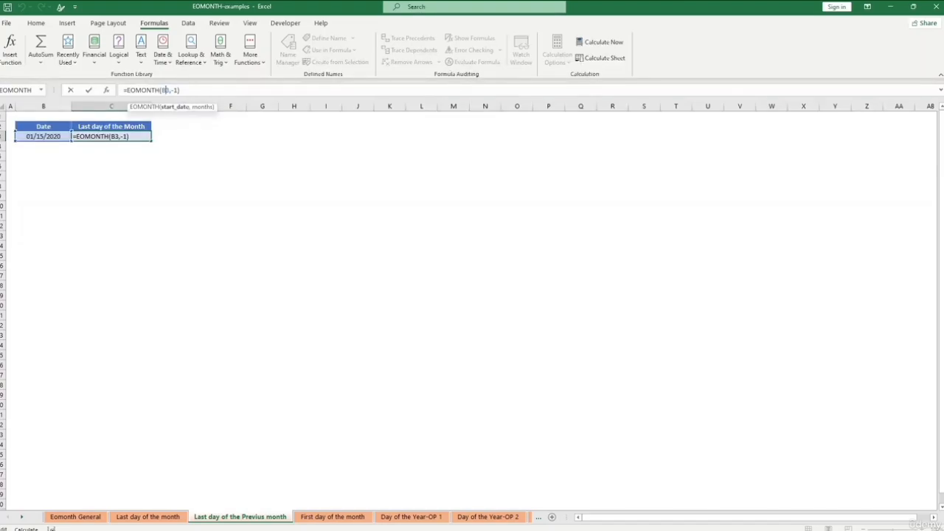
{"action": "key", "text": "Return"}
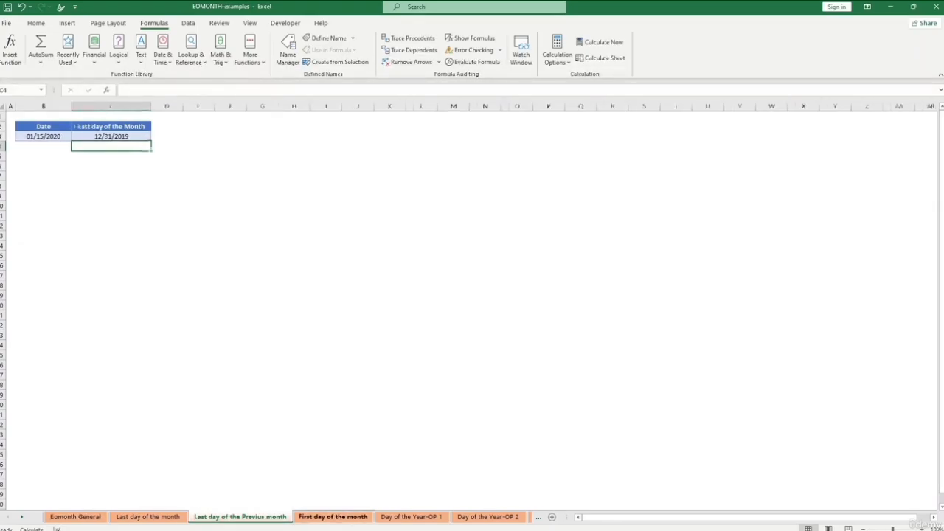
- Go to the "First day of the month" sheet and examine the EOMONTH-based formula in C3 without changing it
{"action": "left_click", "coordinate": [333, 516]}
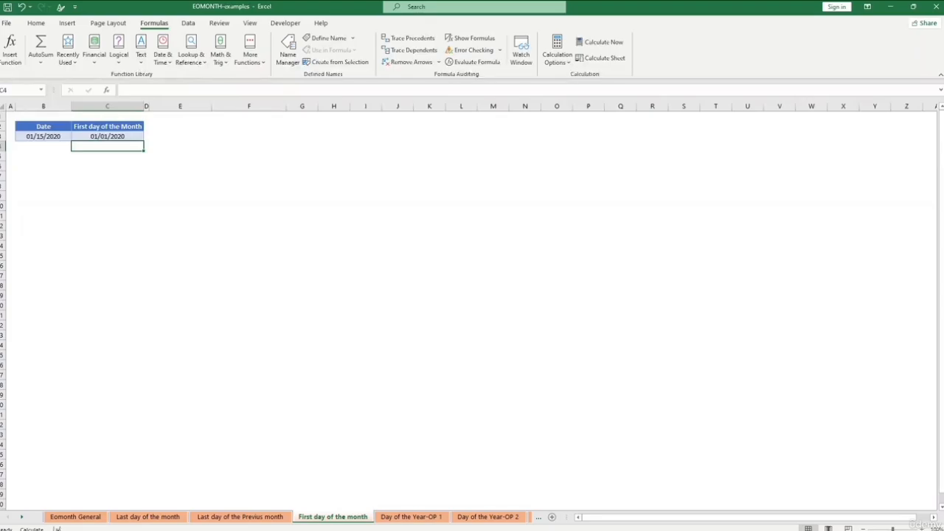
{"action": "left_click", "coordinate": [107, 136]}
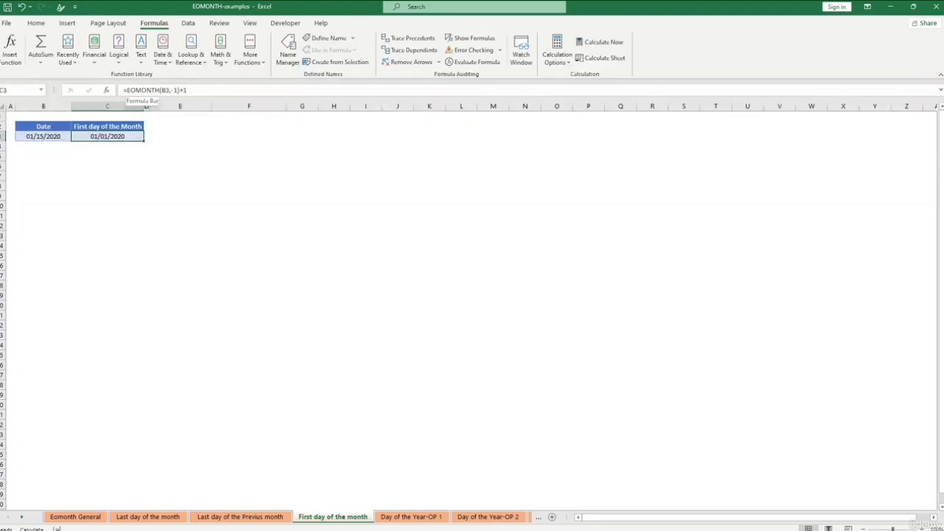
{"action": "left_click", "coordinate": [164, 90]}
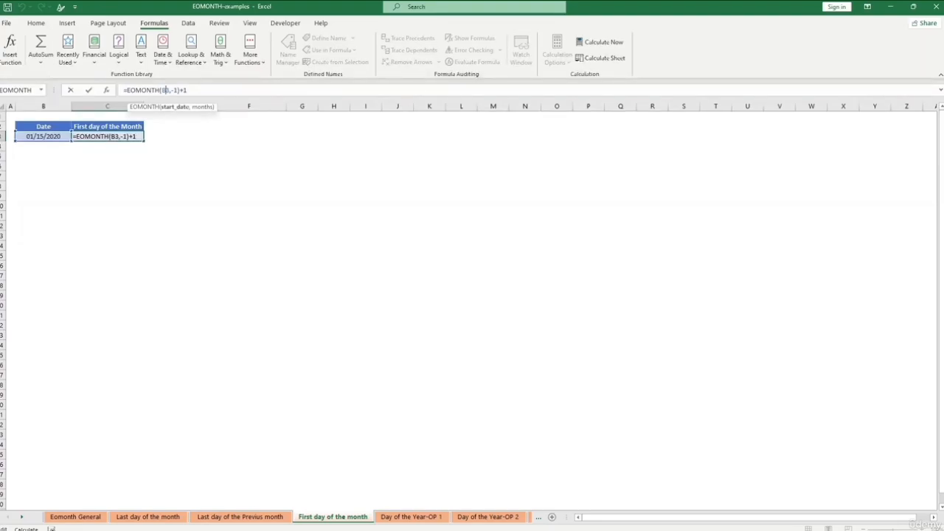
{"action": "key", "text": "Return"}
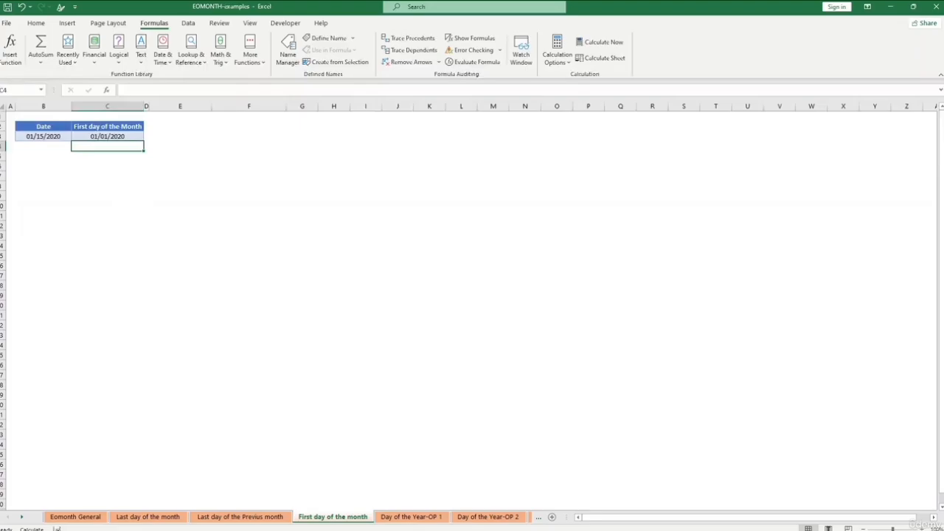